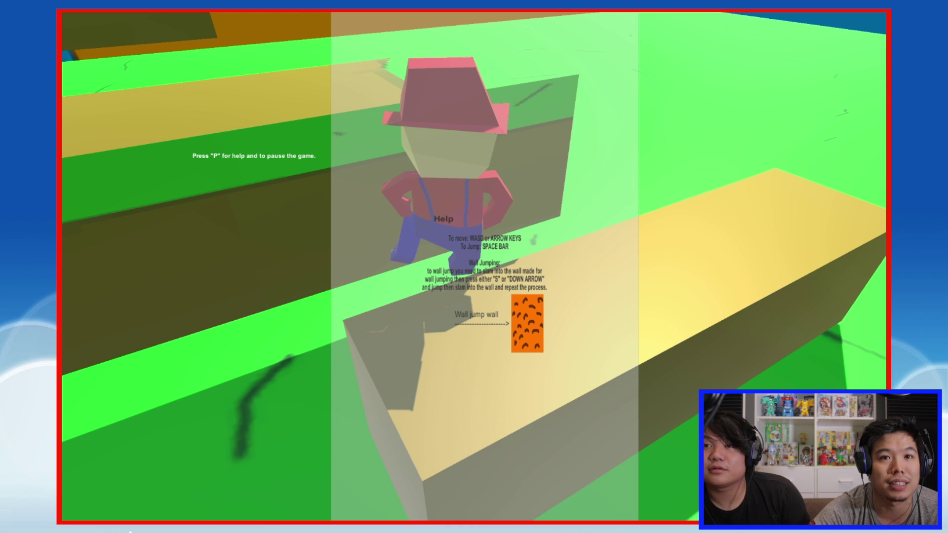
{"action": "key", "text": "p"}
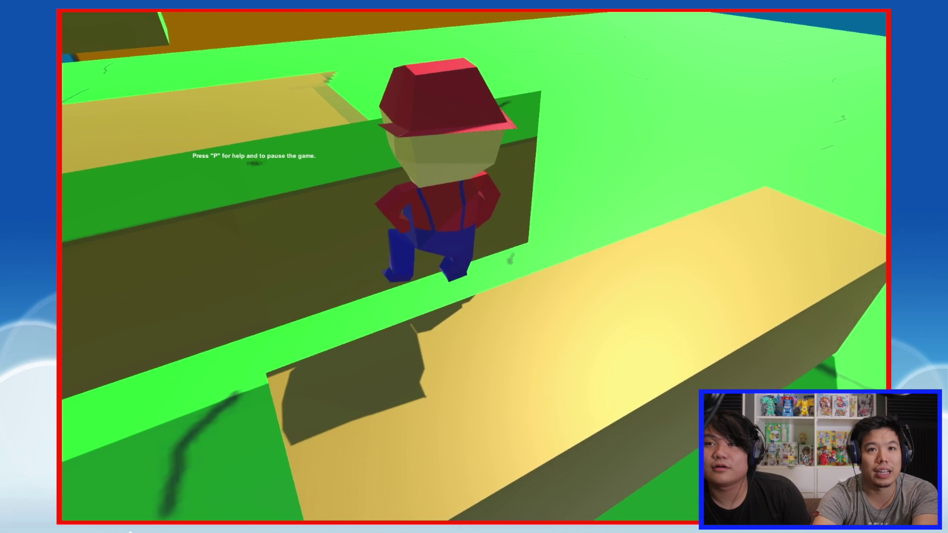